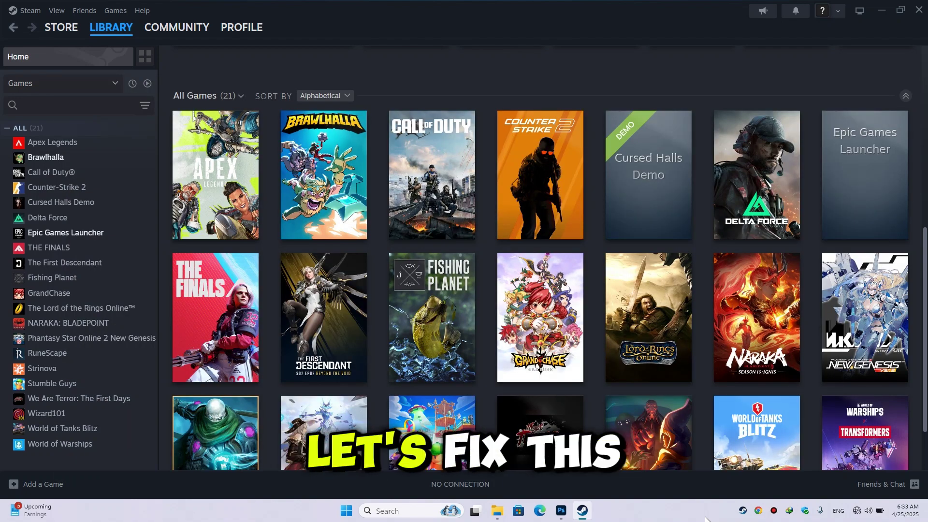
End the Steam Client WebHelper process from Task Manager to fully close Steam
{"action": "right_click", "coordinate": [632, 512]}
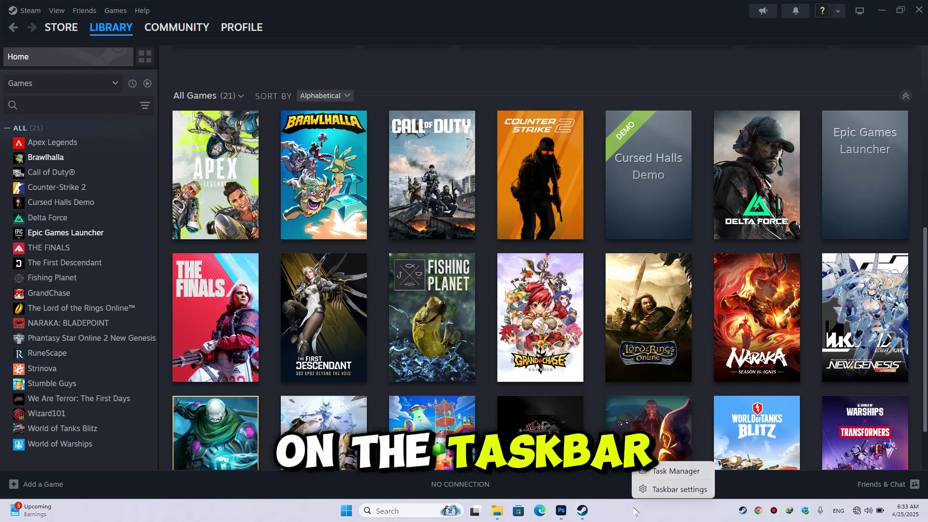
{"action": "left_click", "coordinate": [653, 470]}
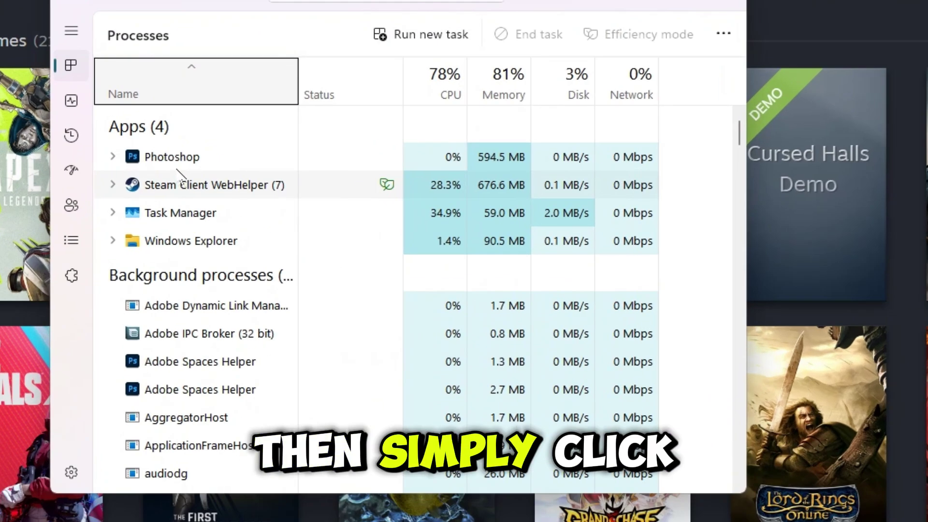
{"action": "right_click", "coordinate": [190, 184]}
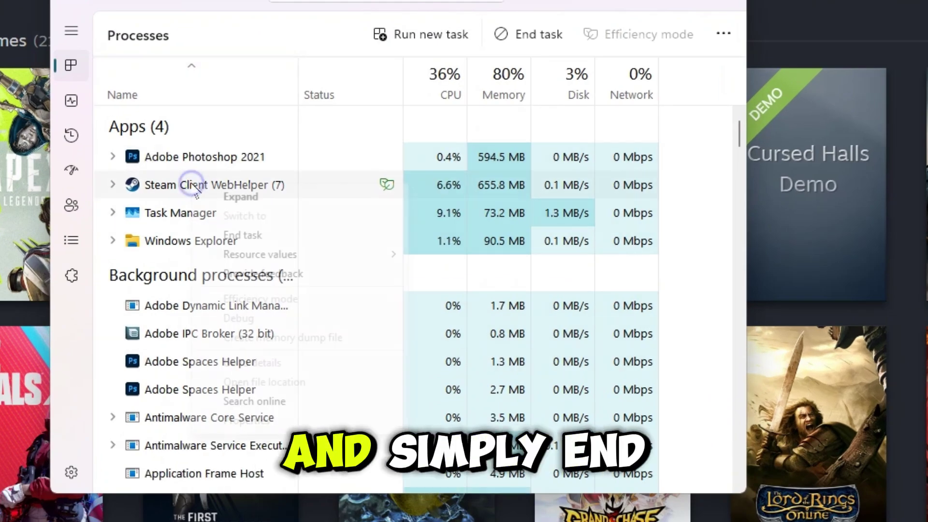
{"action": "left_click", "coordinate": [243, 235]}
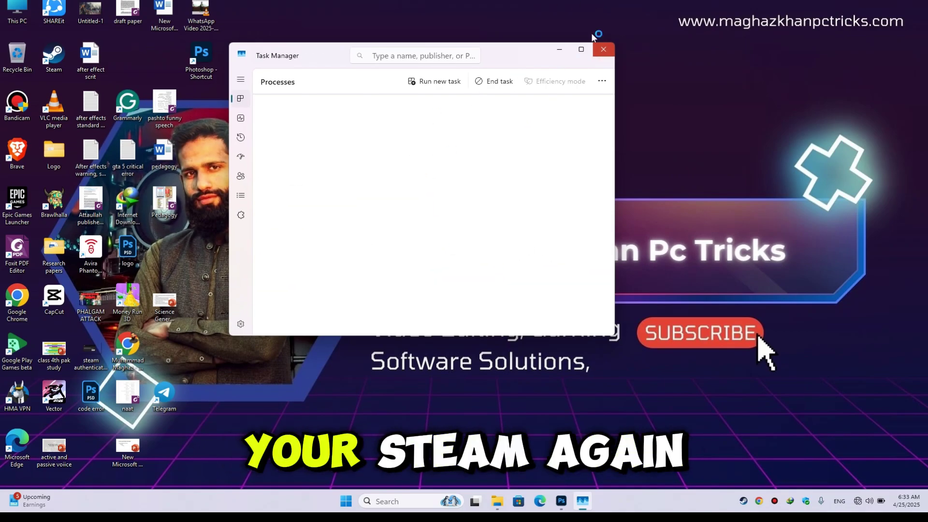
Close Task Manager, relaunch Steam from its desktop shortcut, and show the Library
{"action": "left_click", "coordinate": [592, 56]}
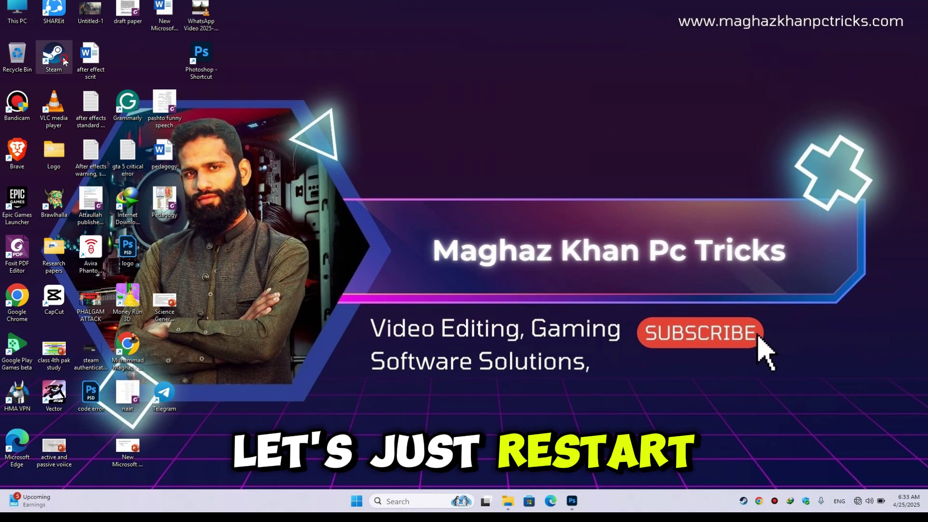
{"action": "double_click", "coordinate": [53, 57]}
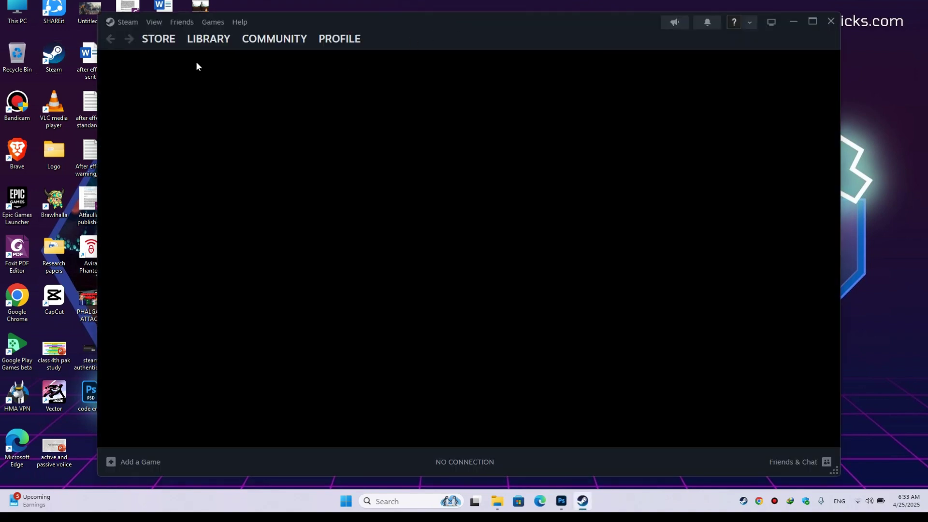
{"action": "left_click", "coordinate": [208, 38]}
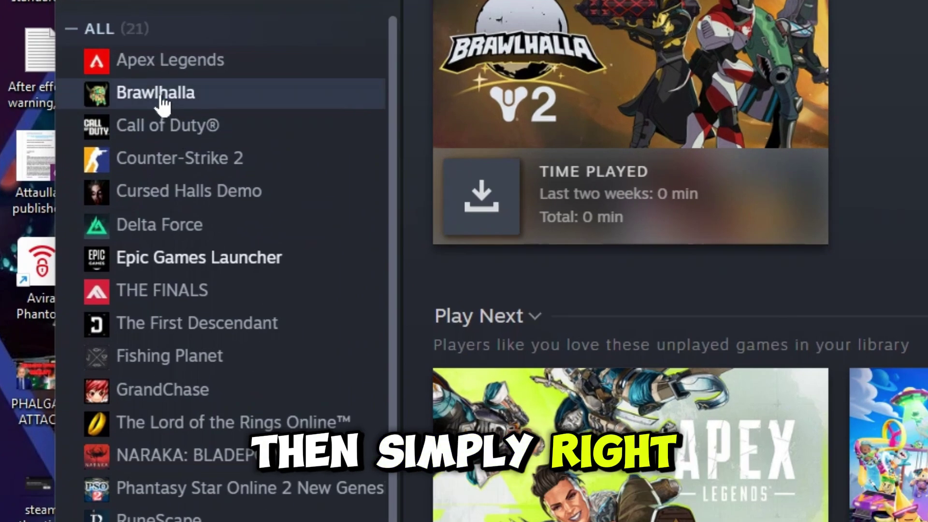
Verify the integrity of Brawlhalla's installed game files, then close its Properties
{"action": "right_click", "coordinate": [163, 103]}
{"action": "mouse_move", "coordinate": [220, 207]}
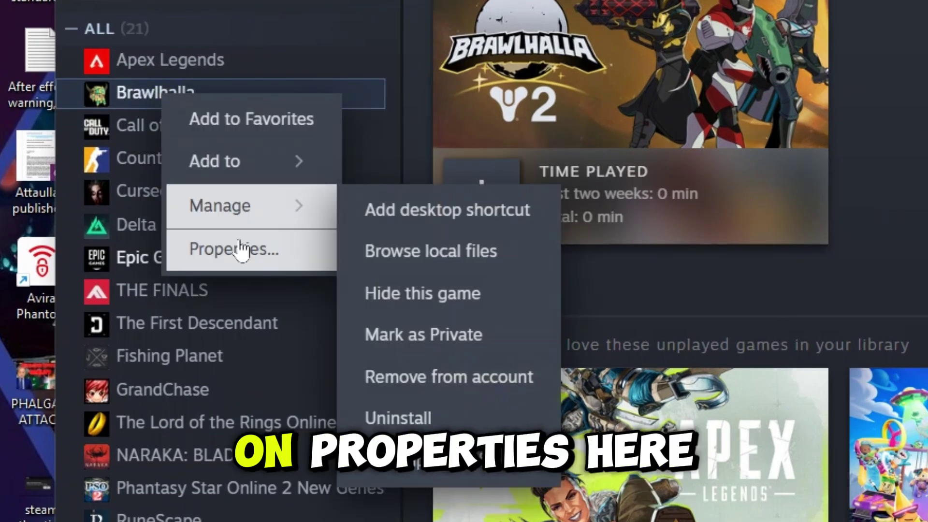
{"action": "left_click", "coordinate": [233, 249]}
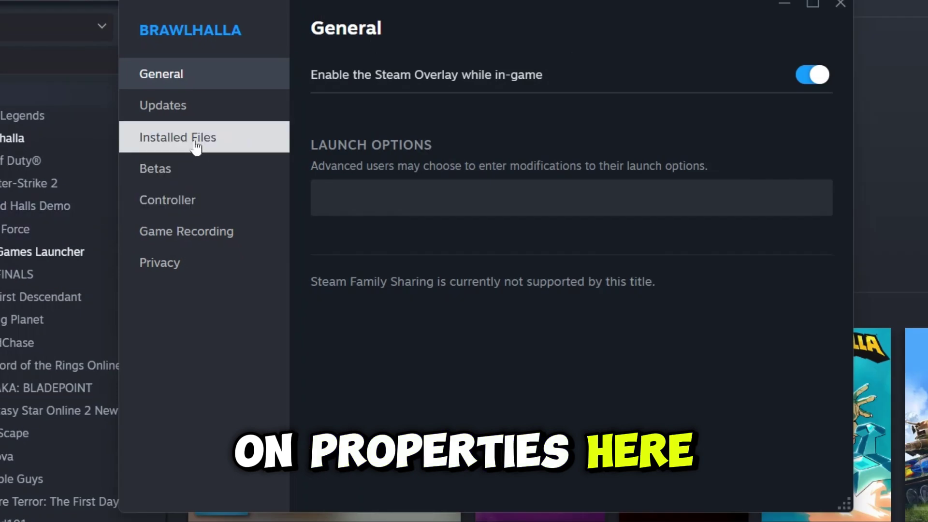
{"action": "left_click", "coordinate": [195, 145]}
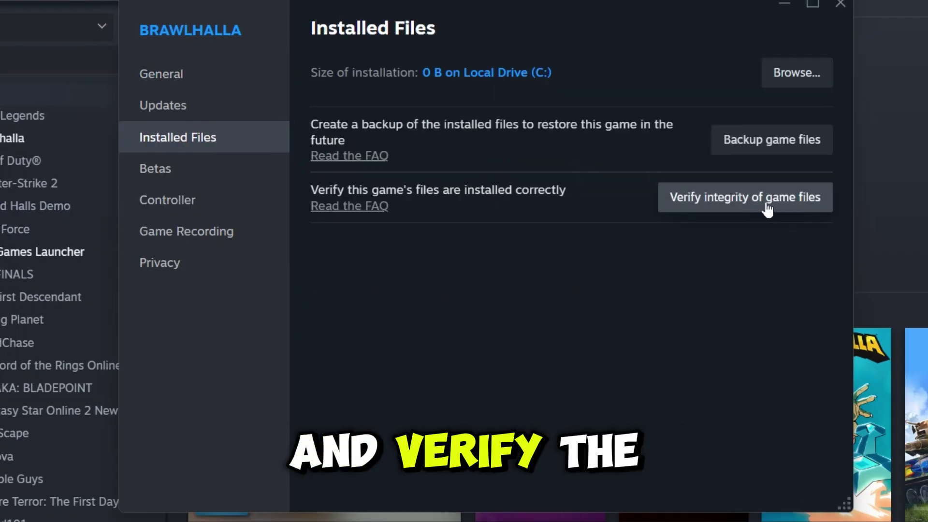
{"action": "left_click", "coordinate": [735, 202]}
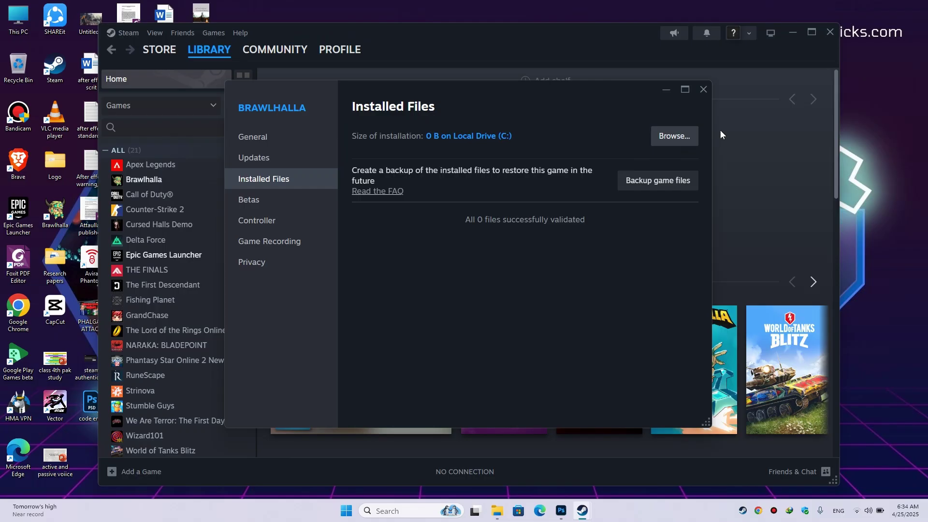
{"action": "left_click", "coordinate": [688, 92]}
{"action": "left_click", "coordinate": [832, 32]}
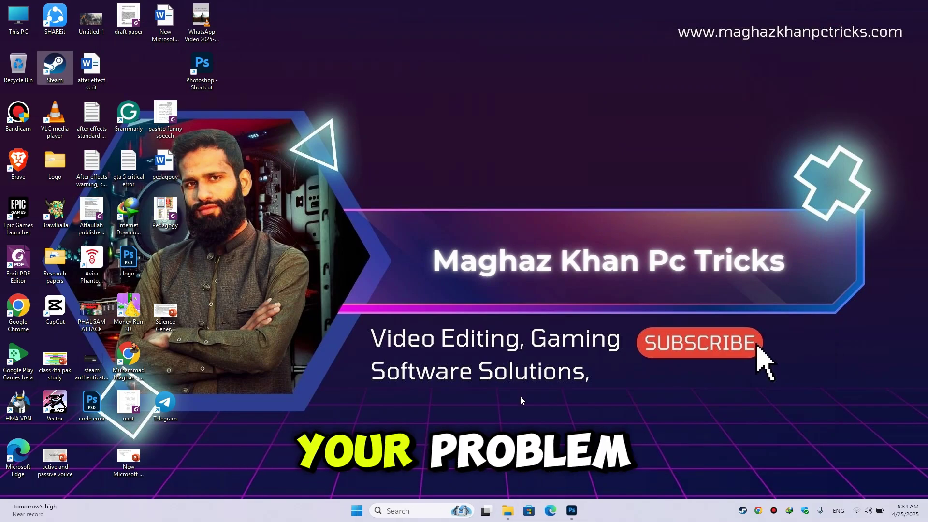
{"action": "left_click", "coordinate": [358, 512]}
{"action": "left_click", "coordinate": [585, 476]}
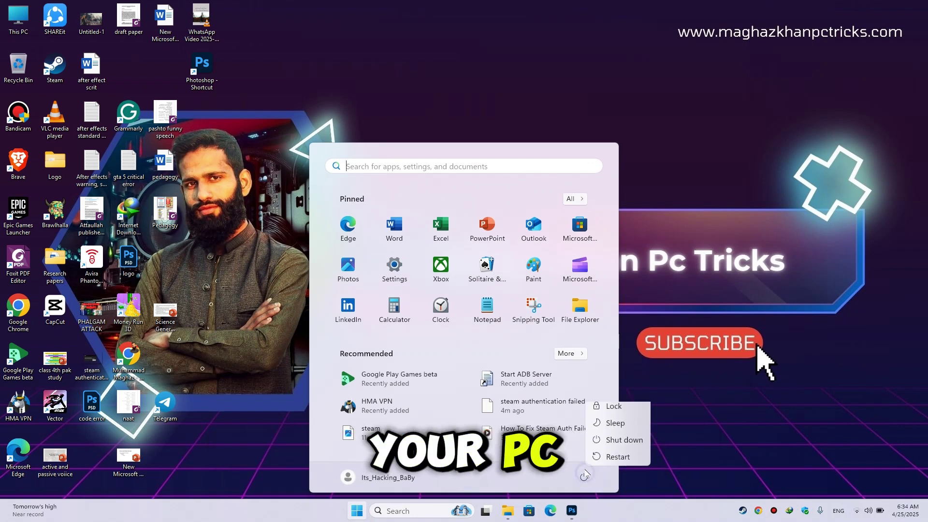
{"action": "left_click", "coordinate": [754, 302]}
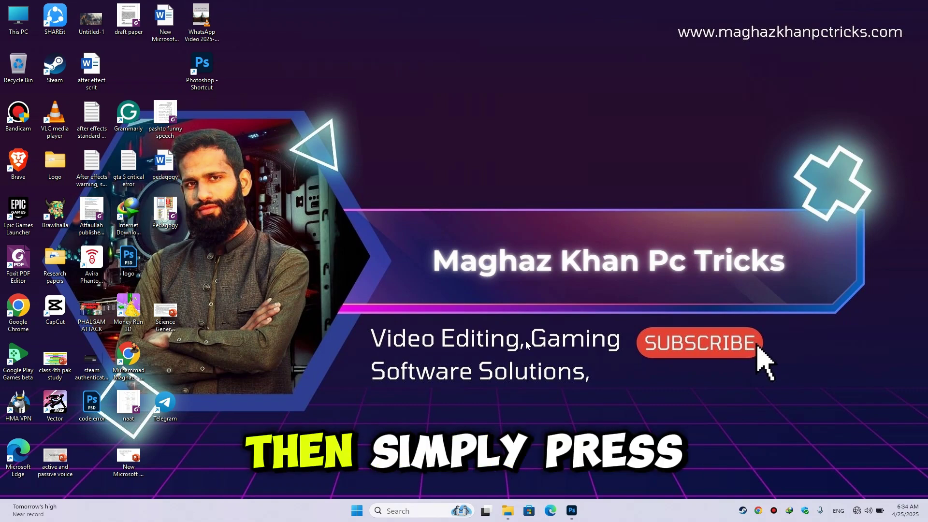
Search Start for 'Add or remove programs' to open Installed apps, then minimize Settings
{"action": "key", "text": "super"}
{"action": "type", "text": "add r"}
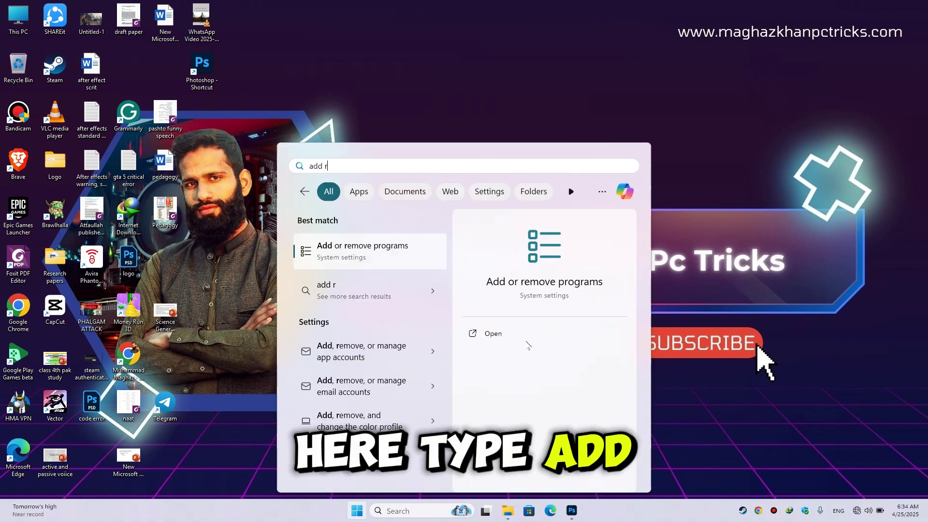
{"action": "type", "text": "or"}
{"action": "key", "text": "Return"}
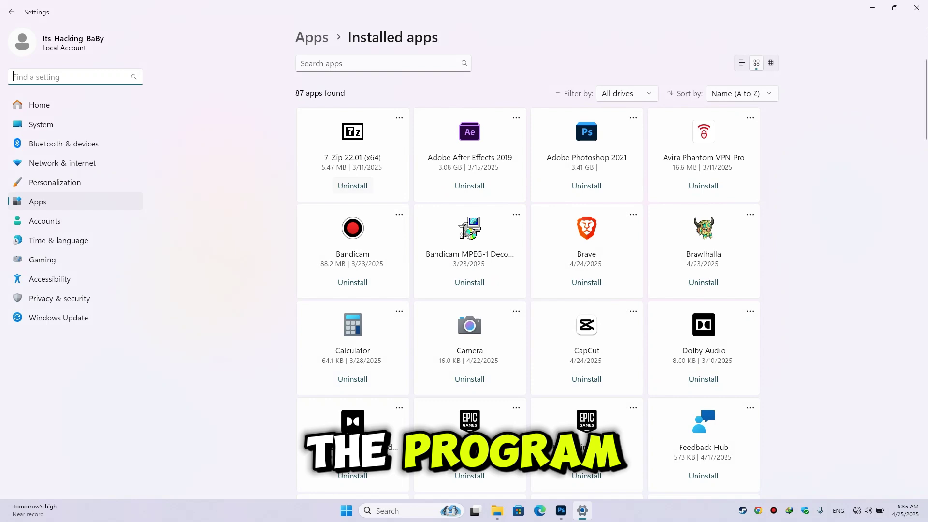
{"action": "left_click", "coordinate": [871, 8]}
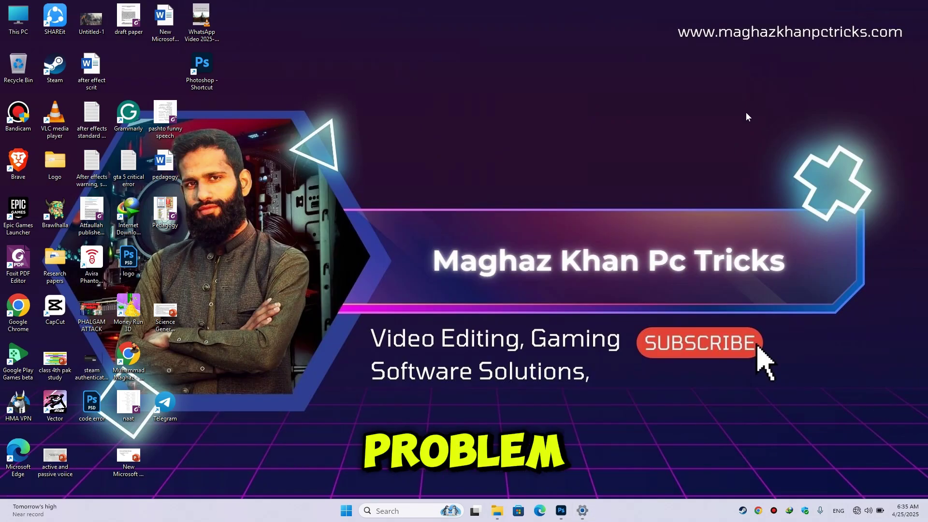